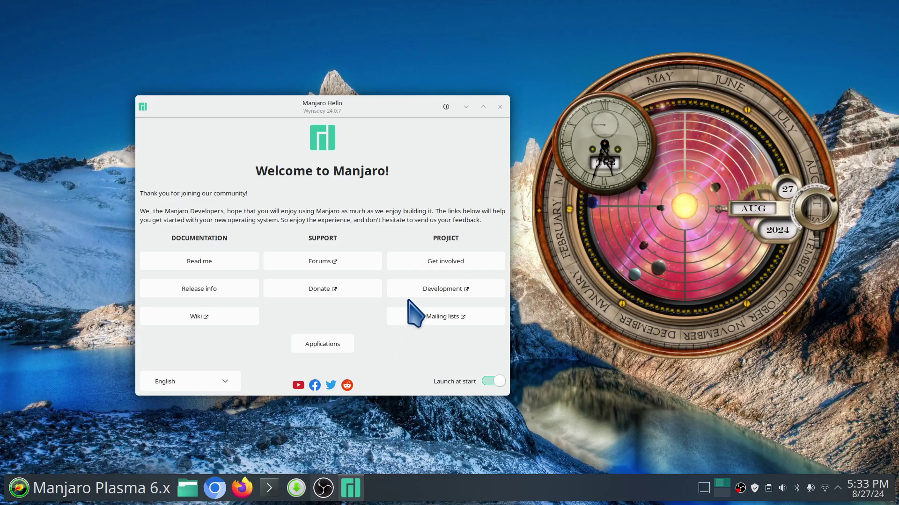
- Close the Manjaro Hello welcome window, leaving the orrery clock widget on the desktop
click(500, 107)
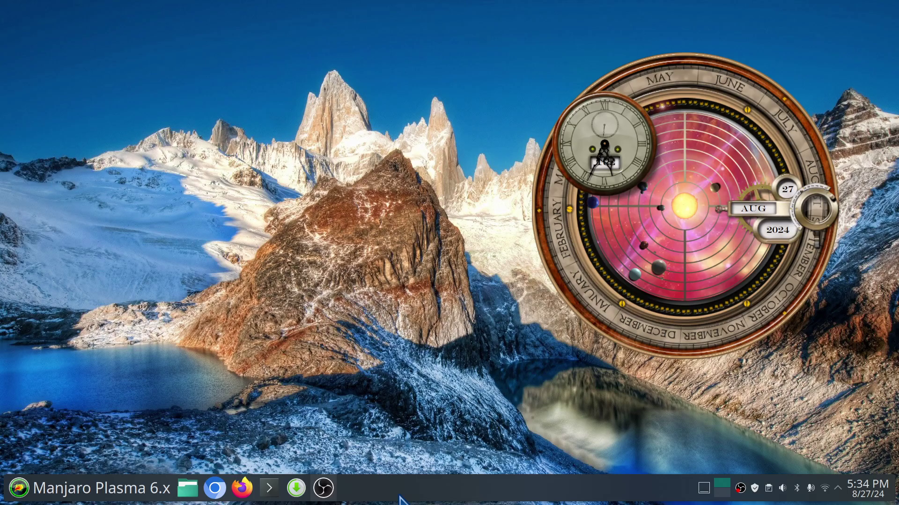
right_click(410, 489)
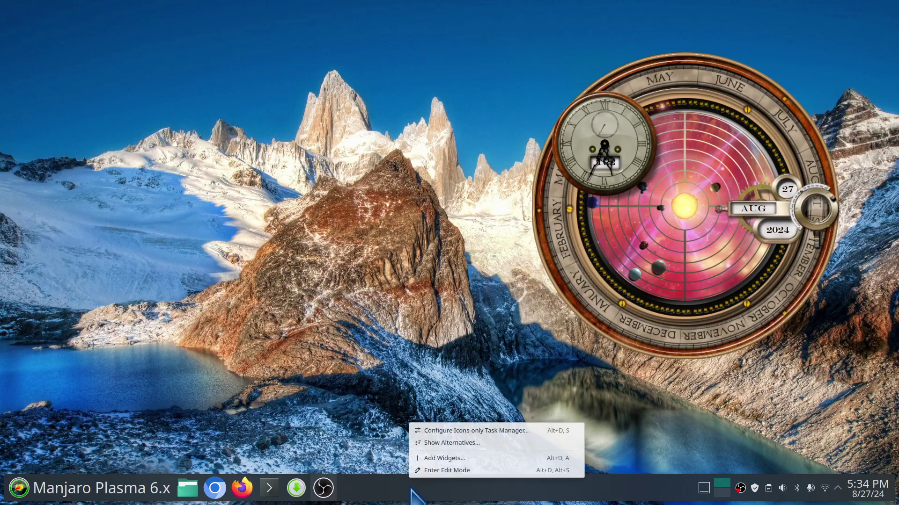
click(452, 471)
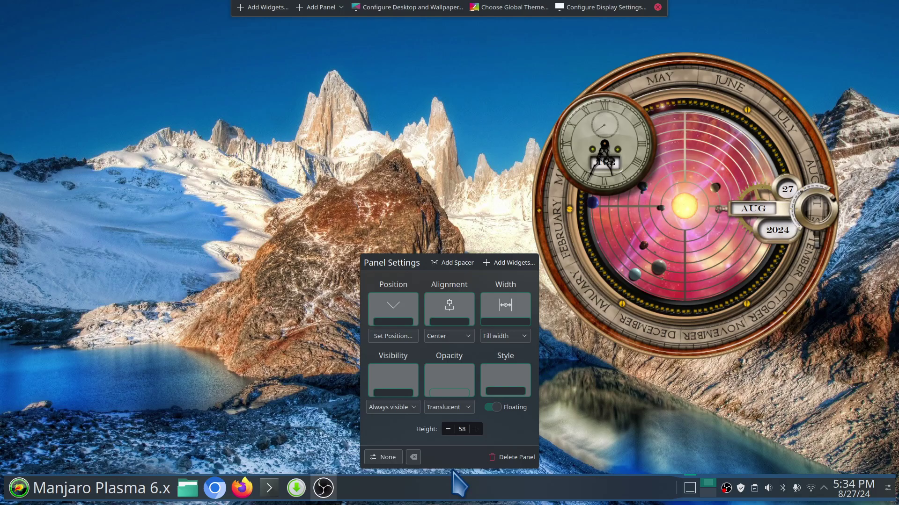
click(658, 7)
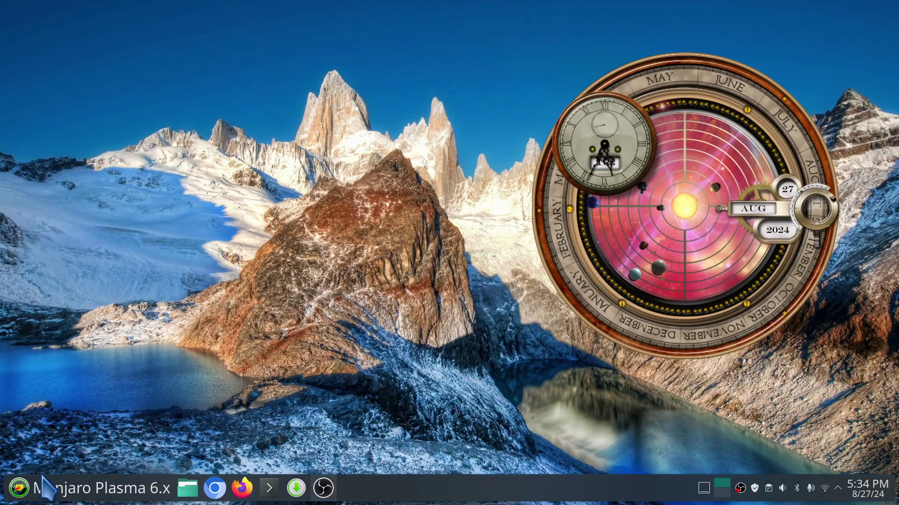
click(19, 496)
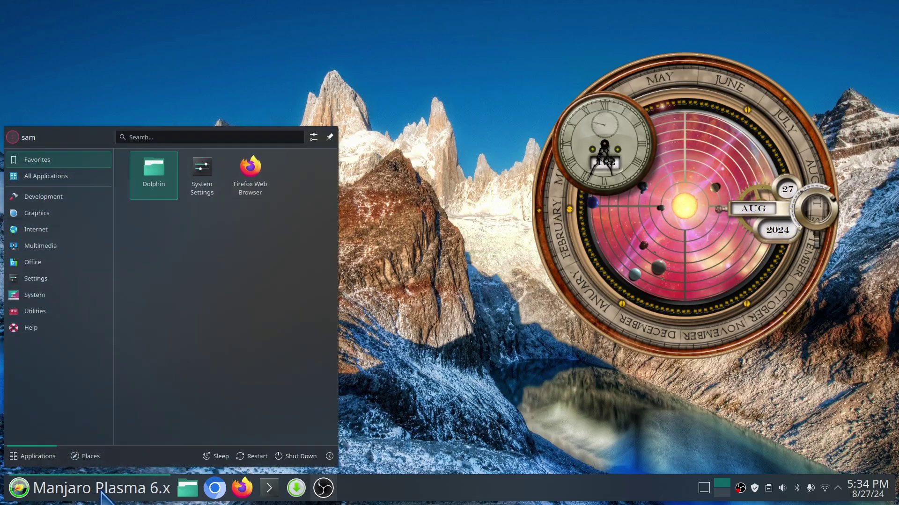
click(386, 370)
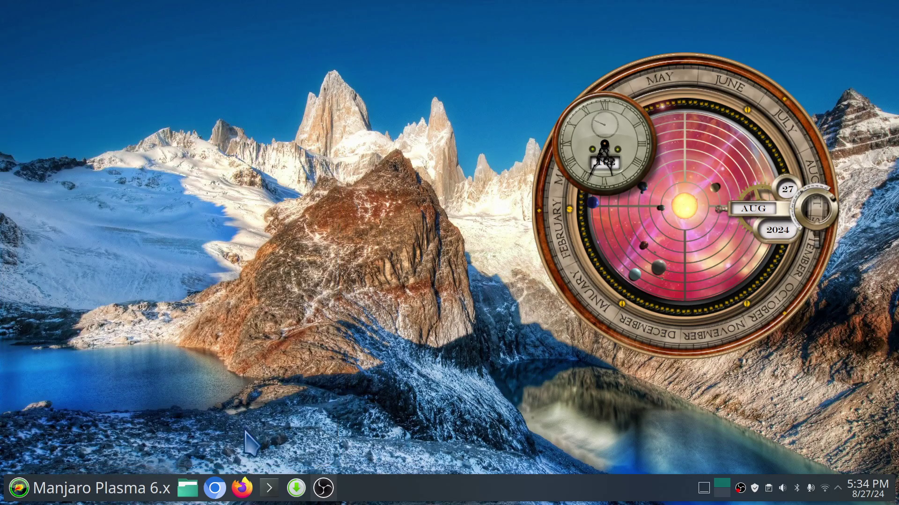
- Open the Application Launcher settings and select its 'Manjaro Plasma 6.x' text label
right_click(20, 491)
click(73, 431)
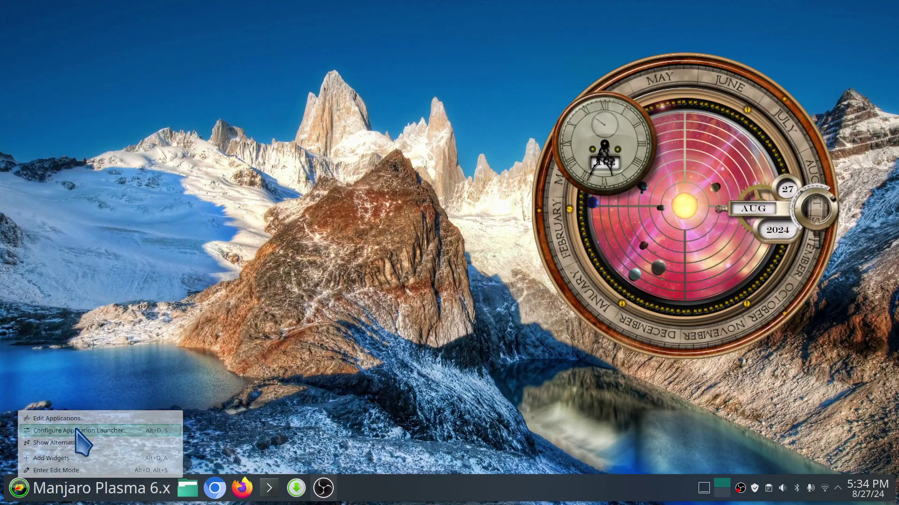
drag(453, 115, 292, 96)
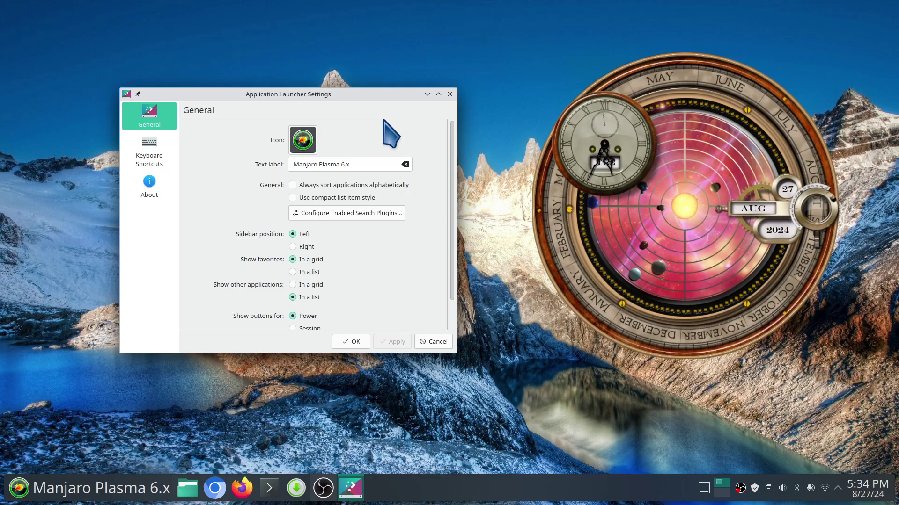
drag(354, 165, 240, 211)
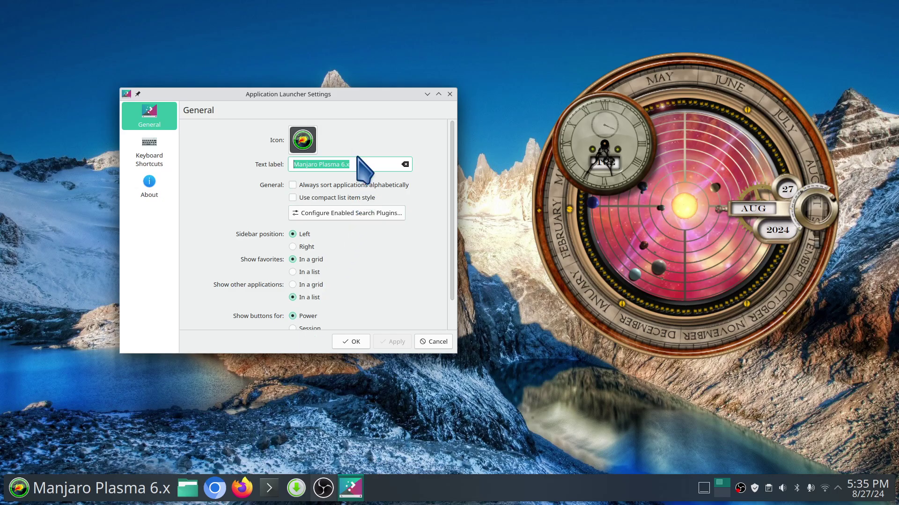
- Browse the available launcher icons, then cancel without choosing a new one
click(304, 143)
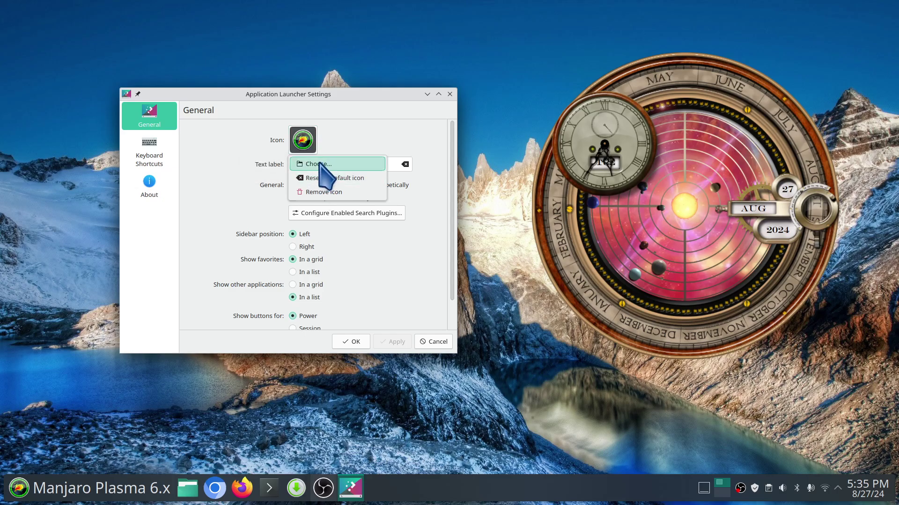
click(321, 165)
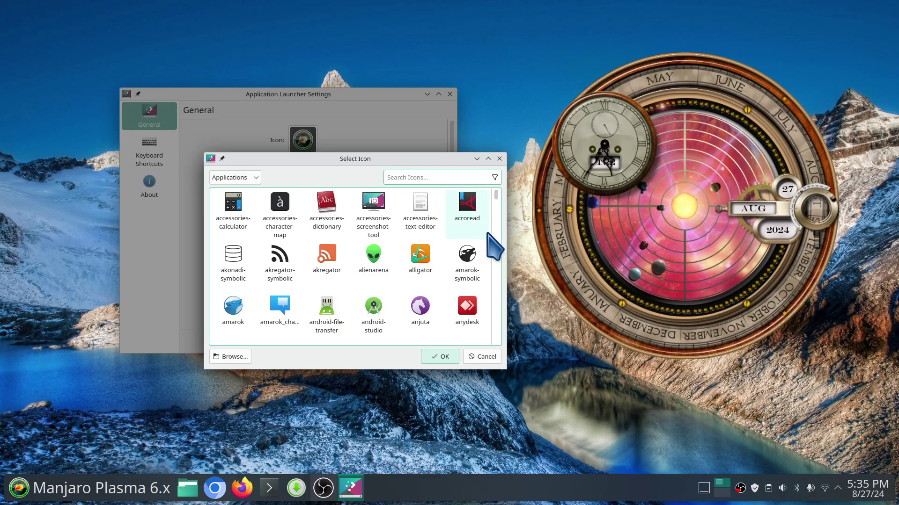
scroll(451, 287, down, 10)
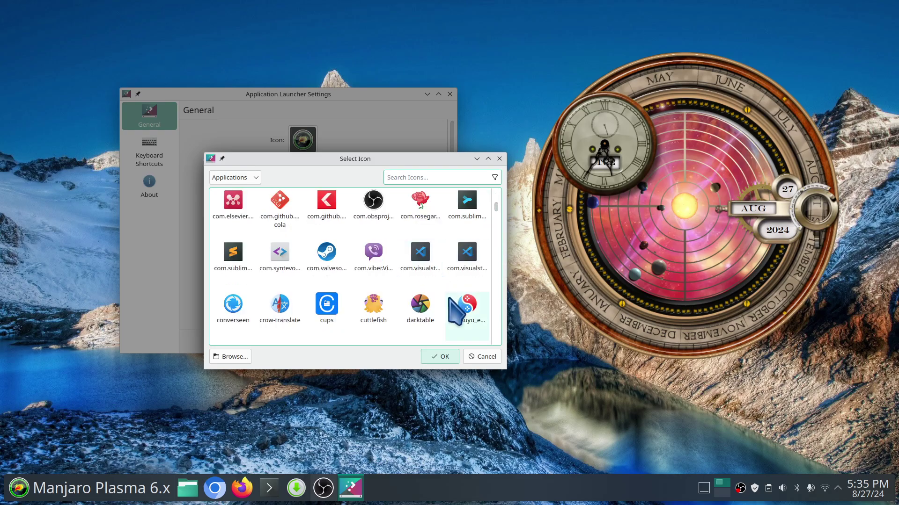
scroll(449, 299, up, 10)
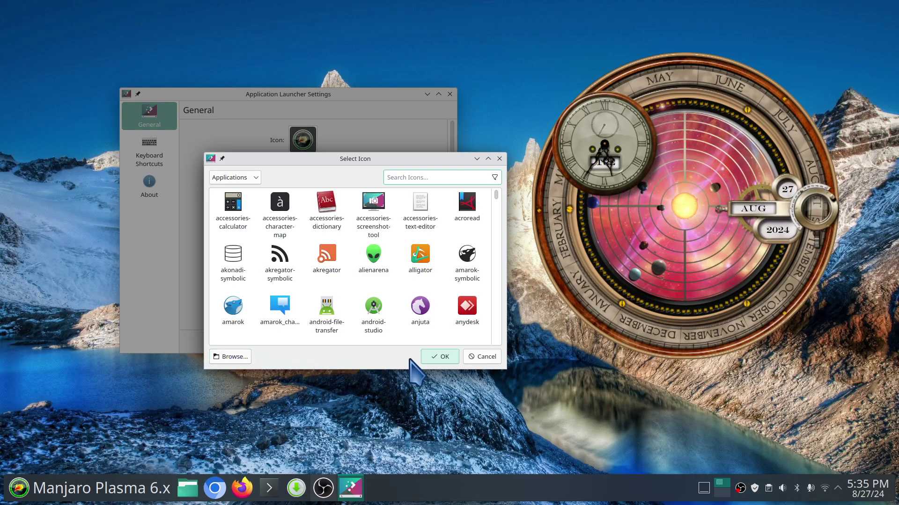
click(482, 356)
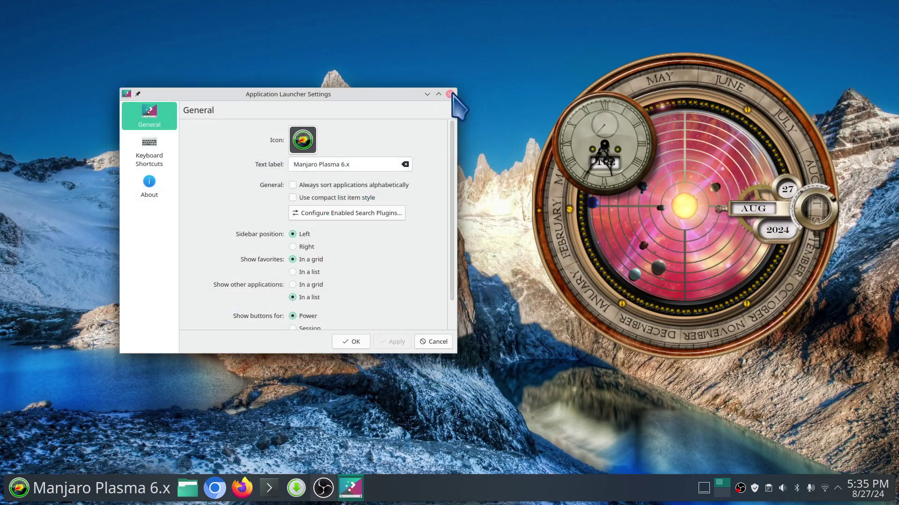
- Close the launcher settings, show the root drive in Dolphin, and select the usr folder
click(449, 94)
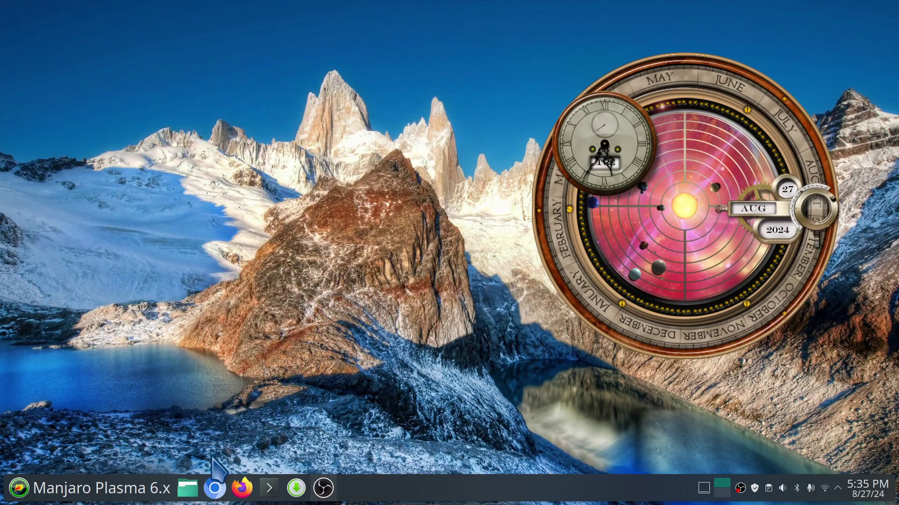
click(187, 488)
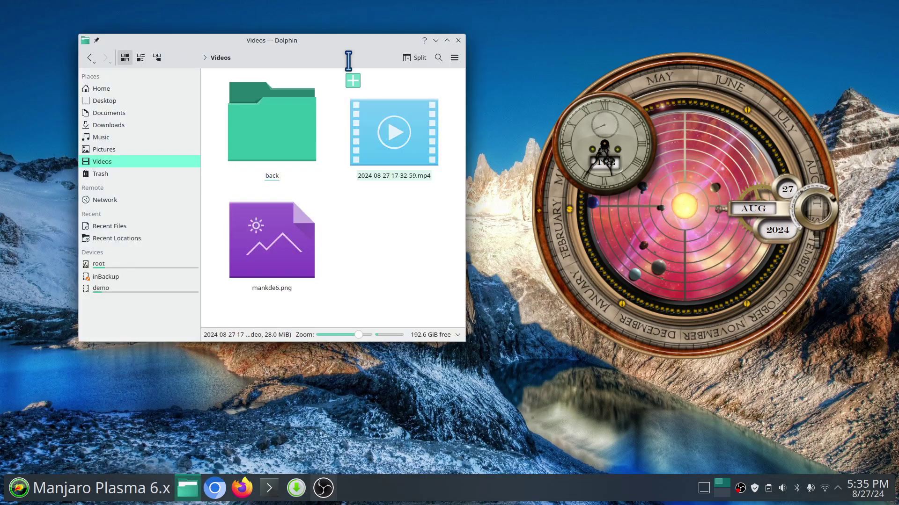
drag(315, 35, 301, 22)
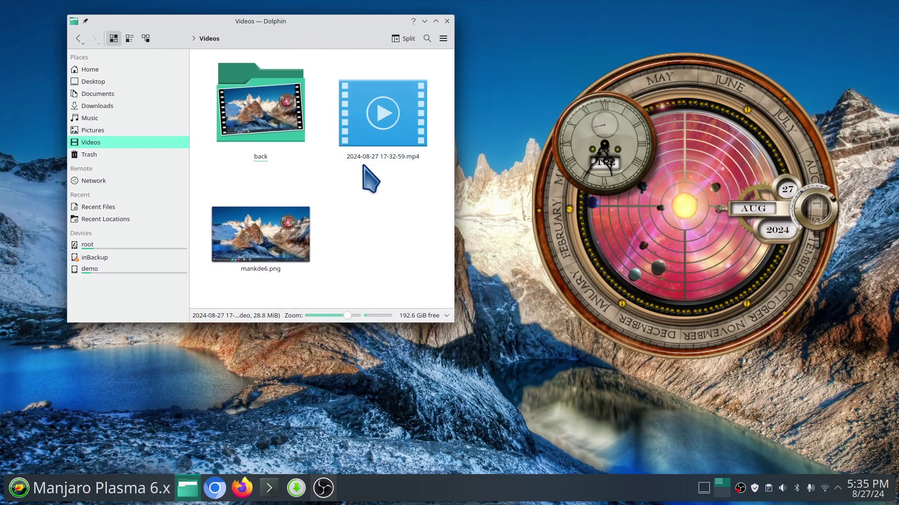
click(108, 248)
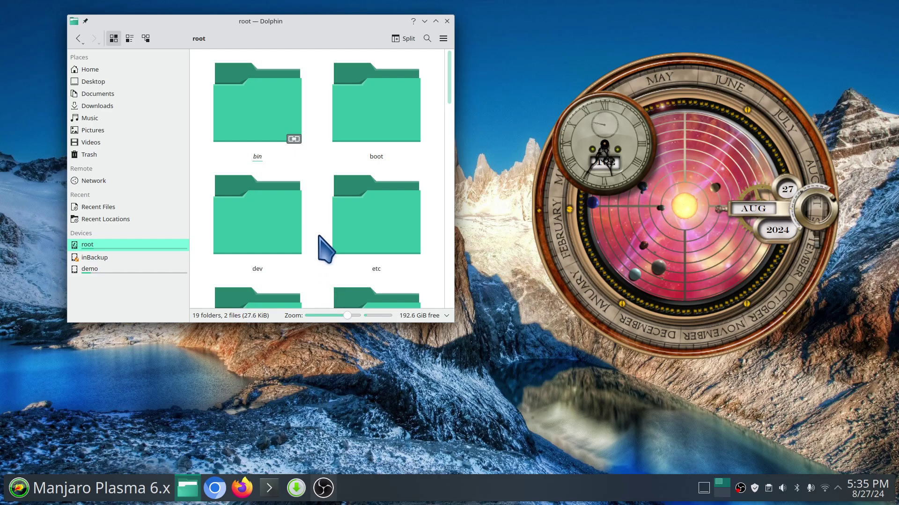
scroll(326, 249, down, 4)
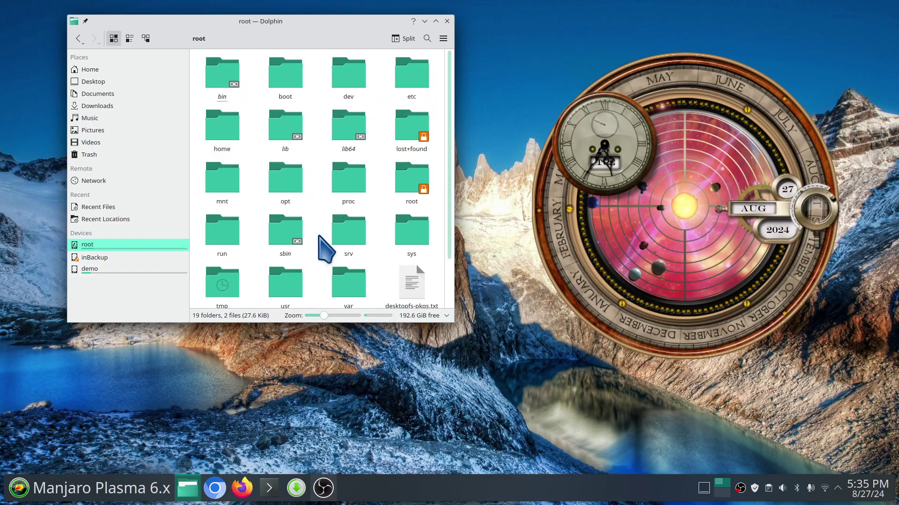
scroll(319, 243, down, 2)
click(294, 237)
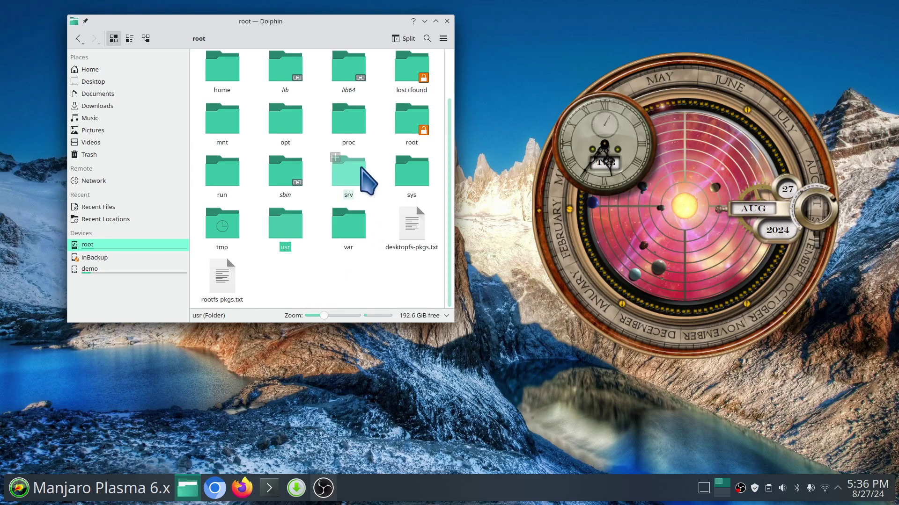
- Show the Documents folder in Dolphin, which contains the icons folder
click(118, 97)
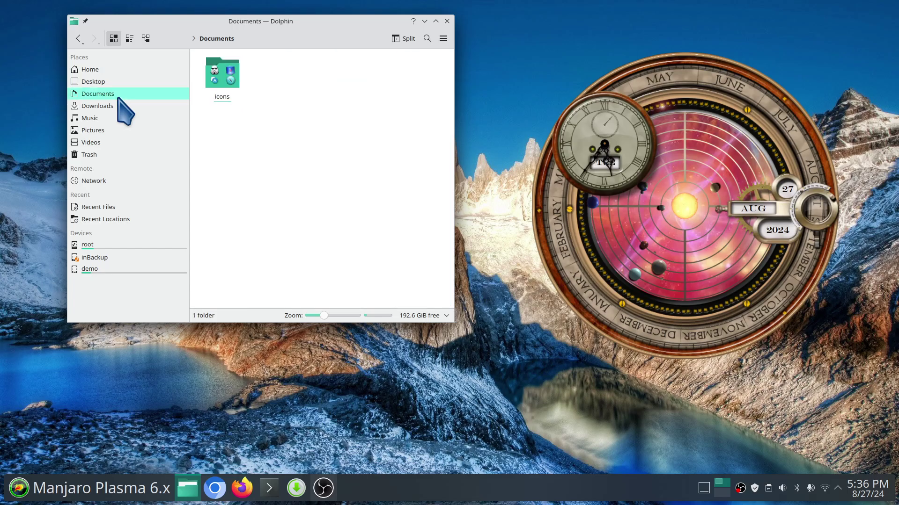
scroll(304, 225, up, 5)
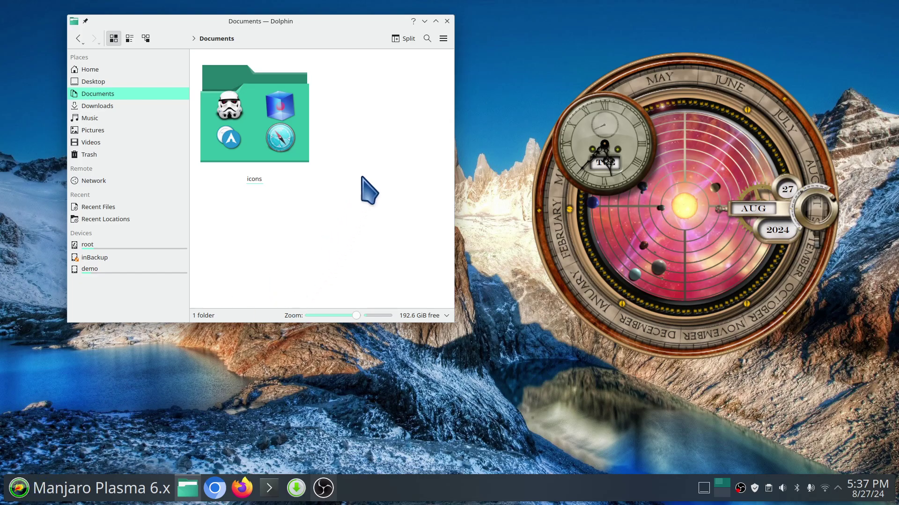
- Close Dolphin and open the Add Widgets list from the taskbar
click(447, 22)
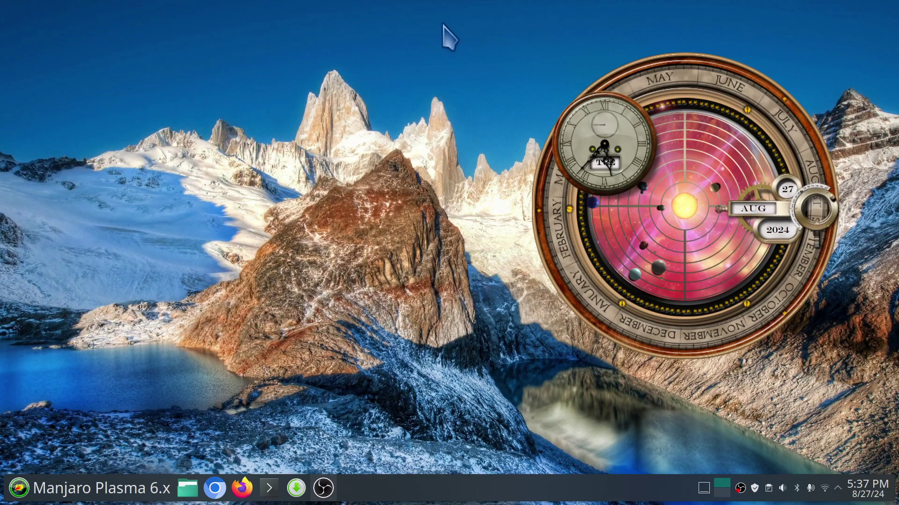
right_click(414, 495)
click(433, 458)
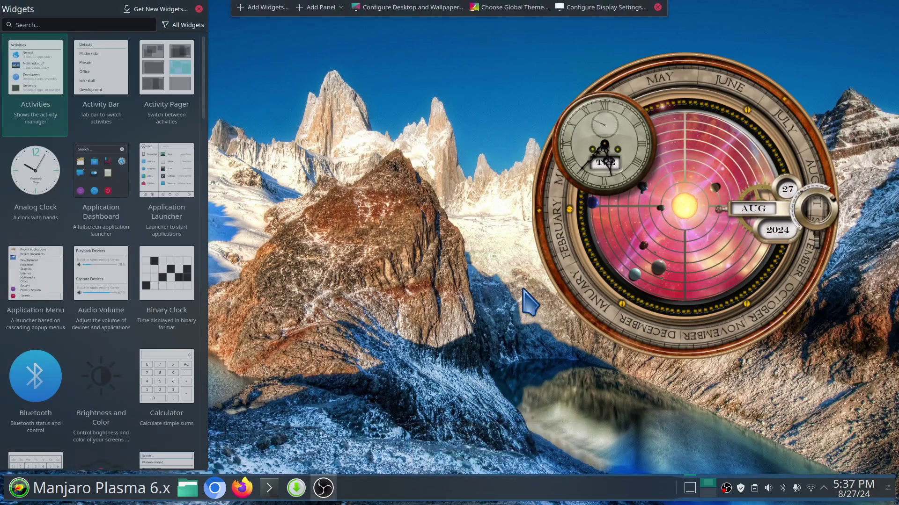
- Move the Time Keeper Evolution clock to the centre, check its settings, then return it right
drag(676, 195, 374, 259)
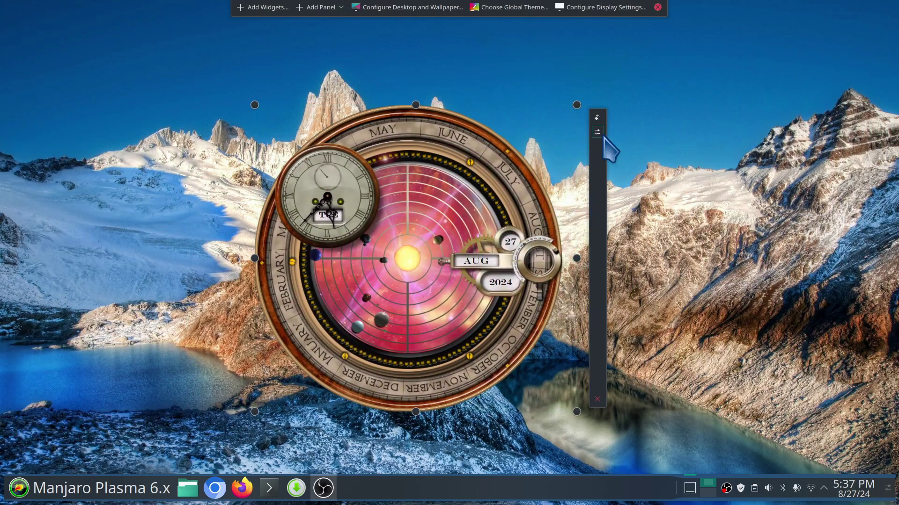
click(597, 133)
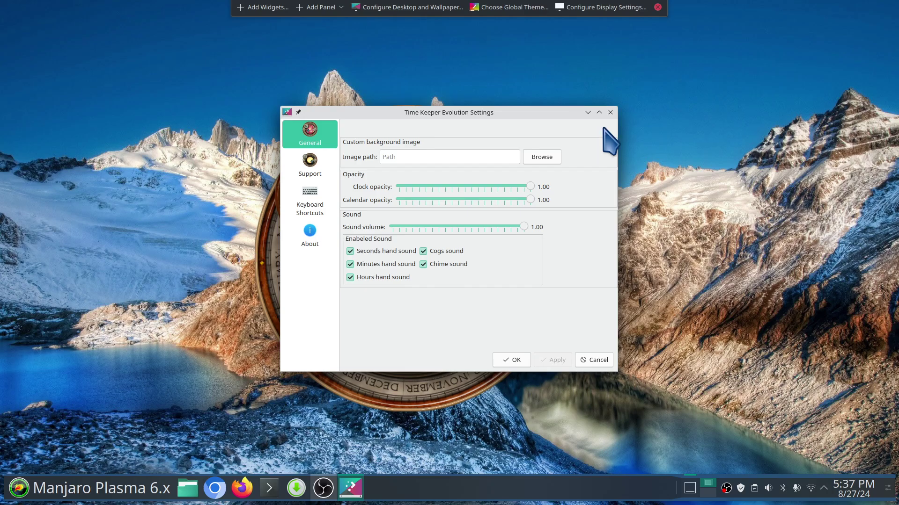
click(611, 112)
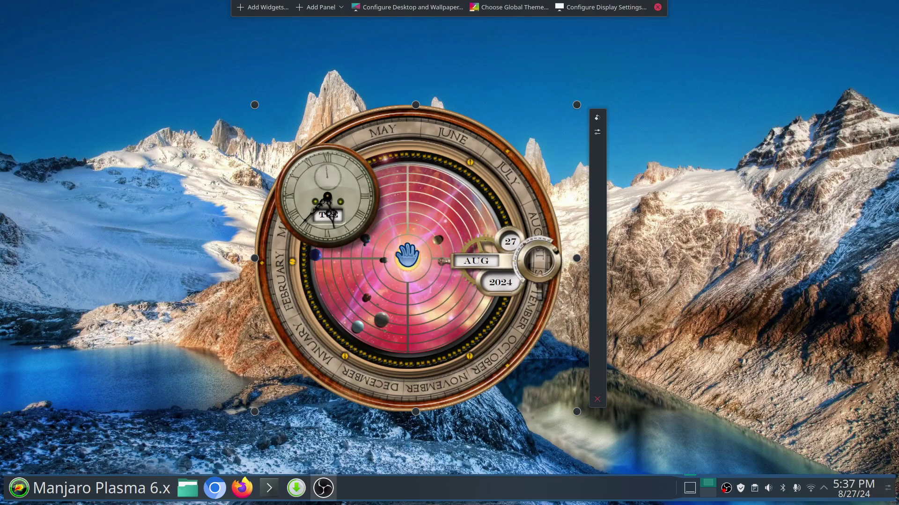
drag(410, 257, 648, 225)
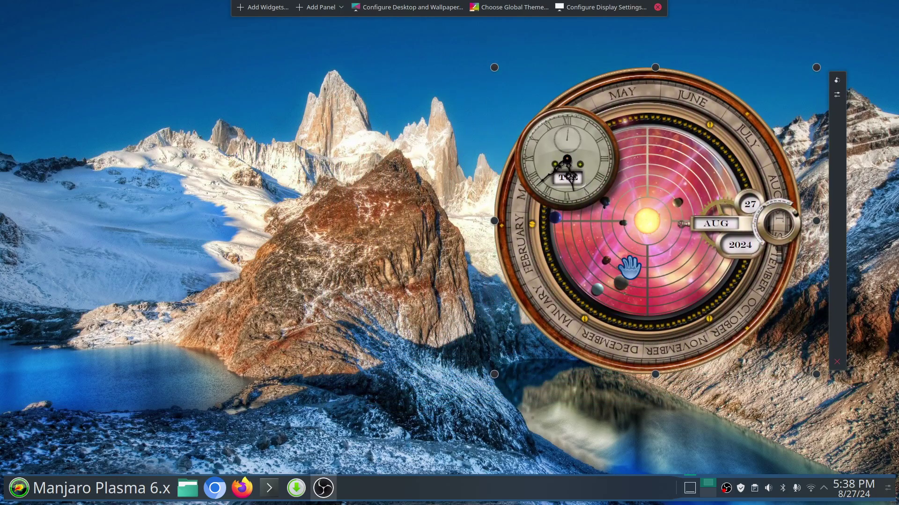
- Exit desktop edit mode and preview the Time Keeper clock's planets and sun
click(658, 7)
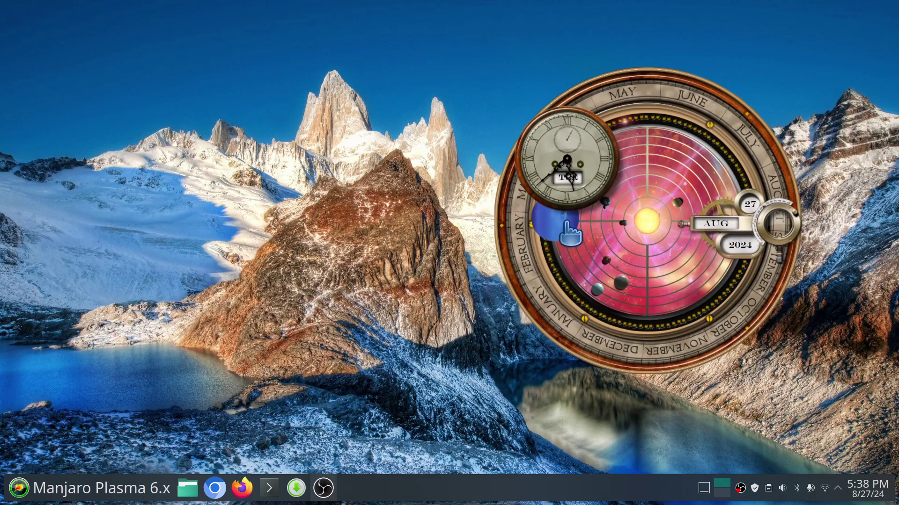
mouse_move(621, 288)
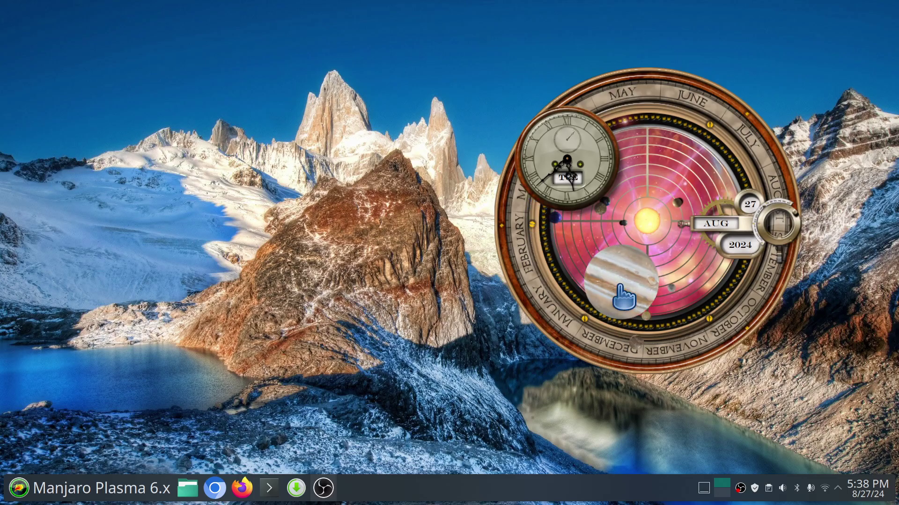
mouse_move(654, 234)
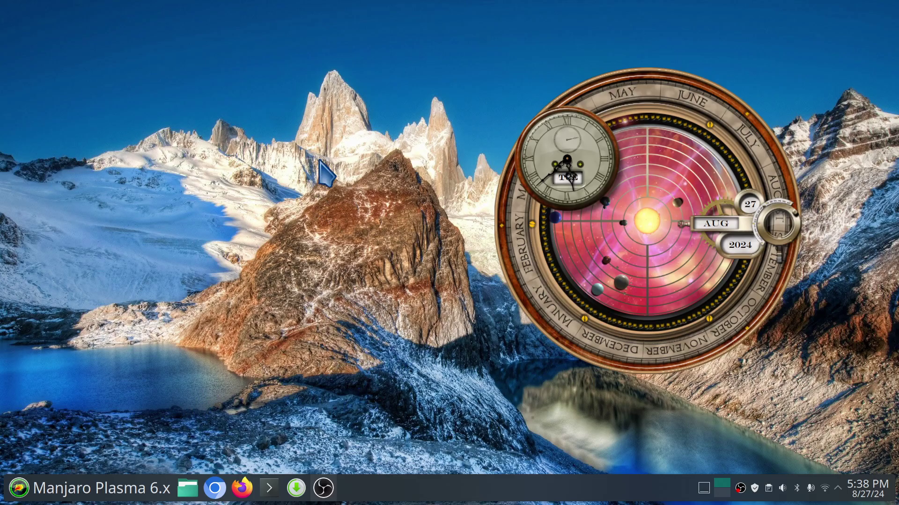
right_click(383, 486)
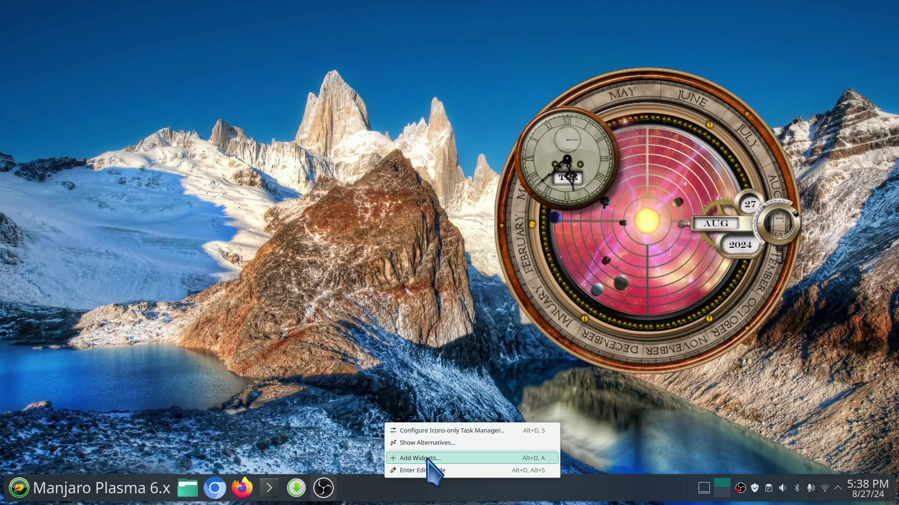
click(427, 458)
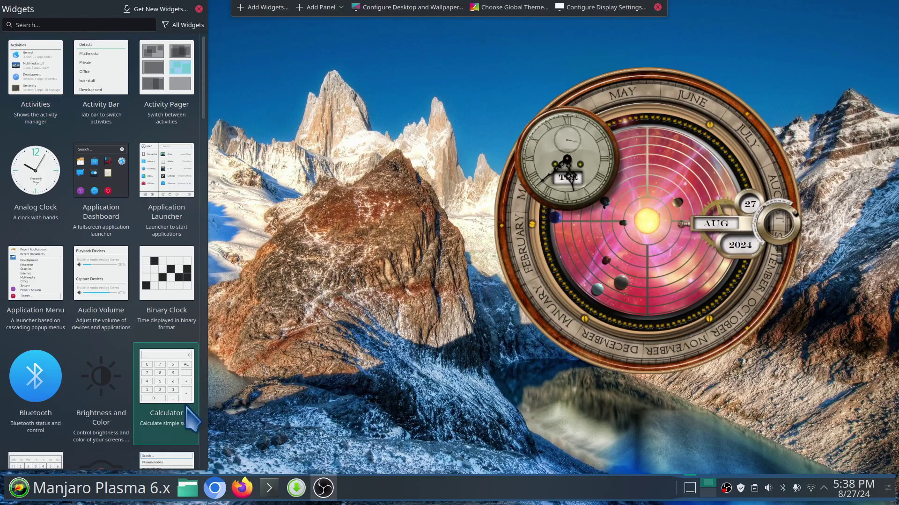
scroll(161, 461, down, 2)
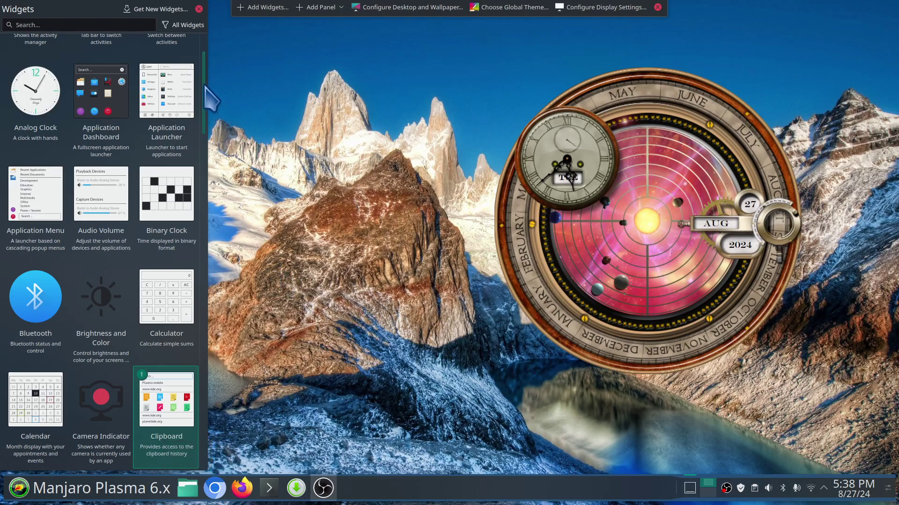
mouse_move(746, 221)
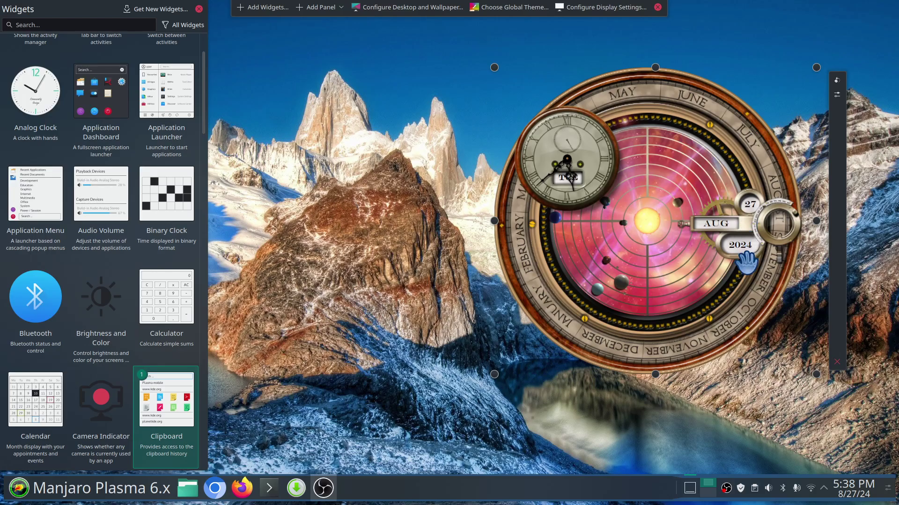
scroll(203, 108, down, 1)
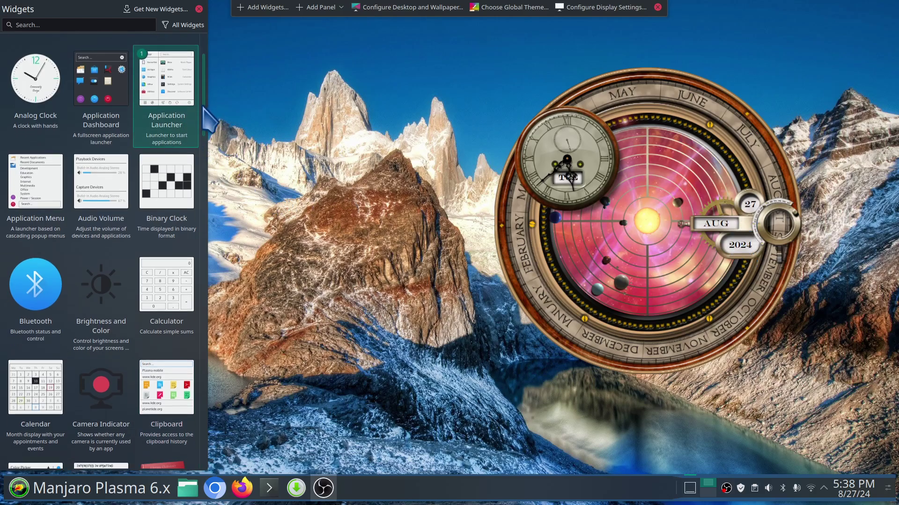
drag(204, 107, 207, 433)
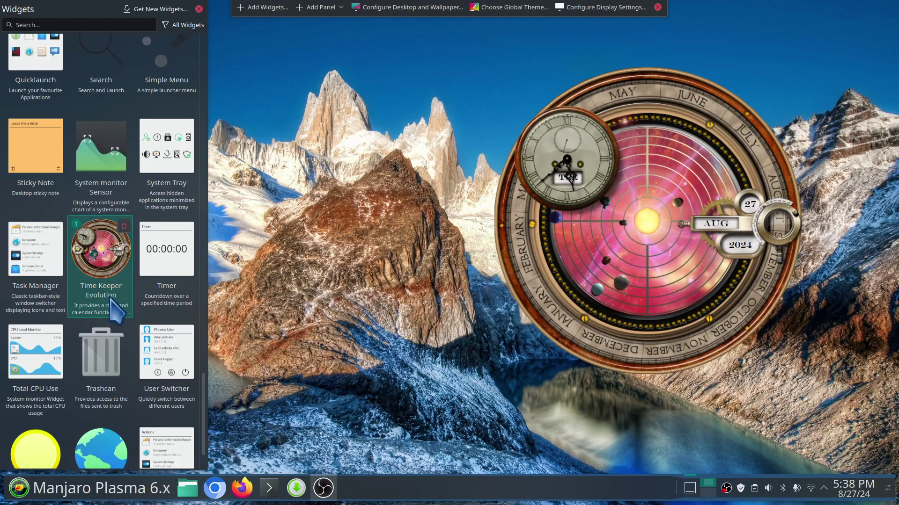
mouse_move(618, 243)
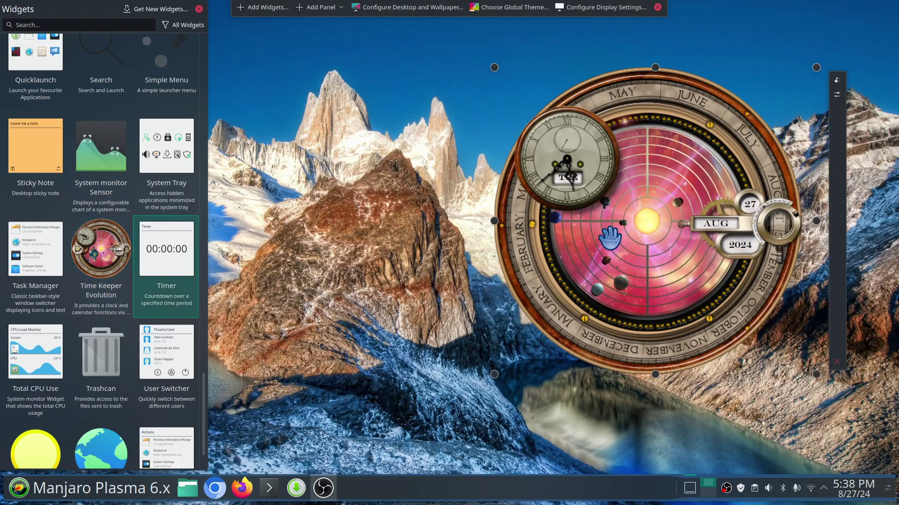
scroll(197, 464, down, 2)
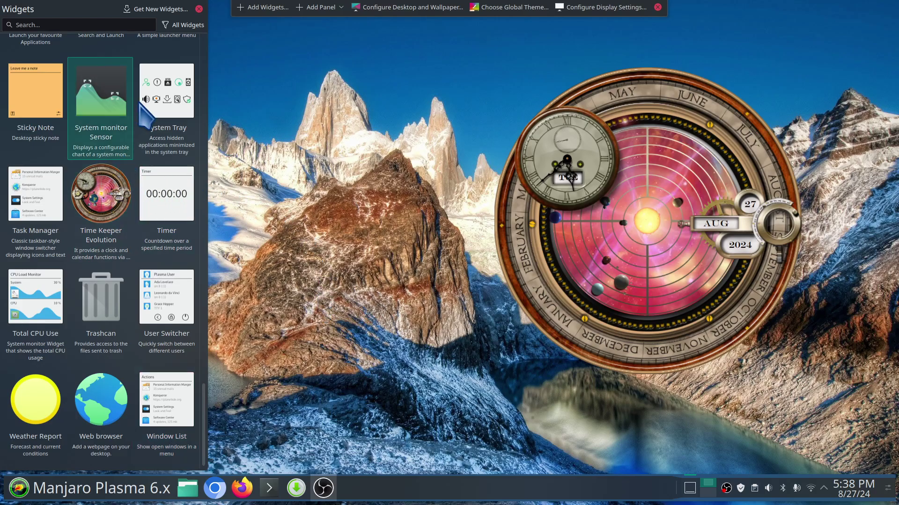
scroll(141, 84, up, 2)
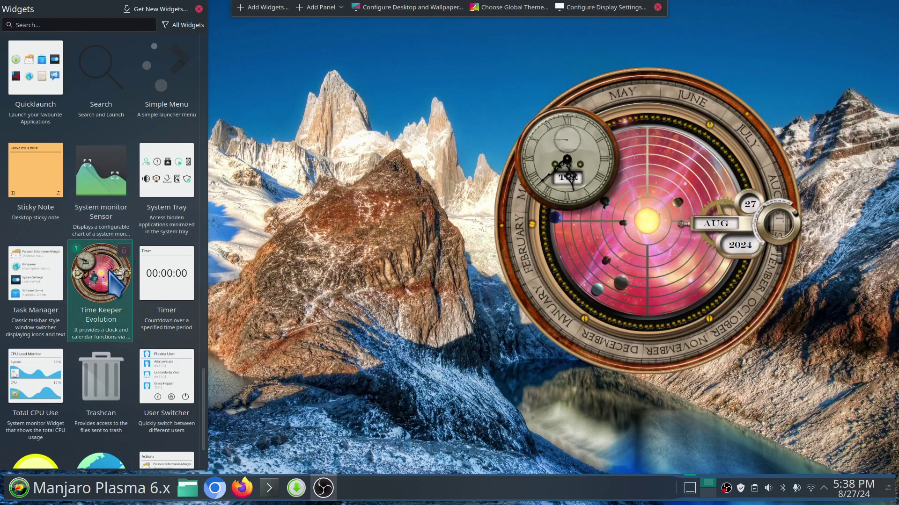
click(199, 9)
click(658, 7)
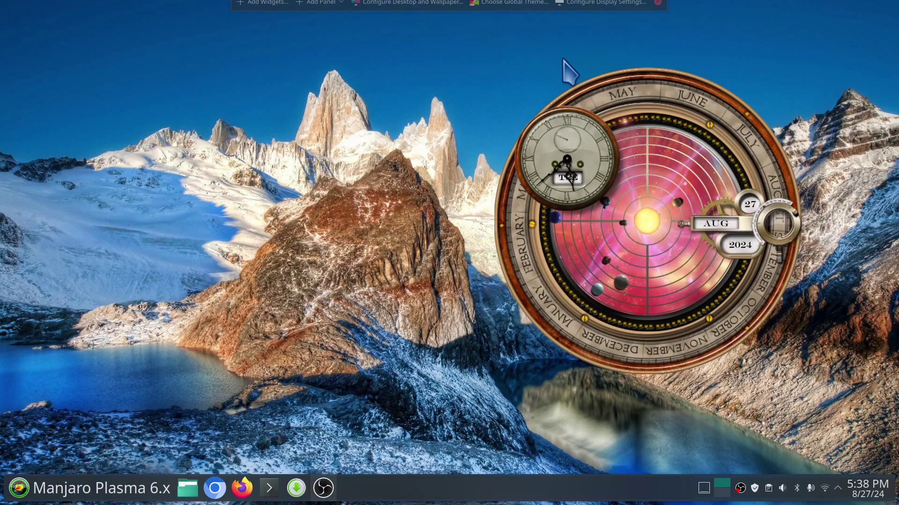